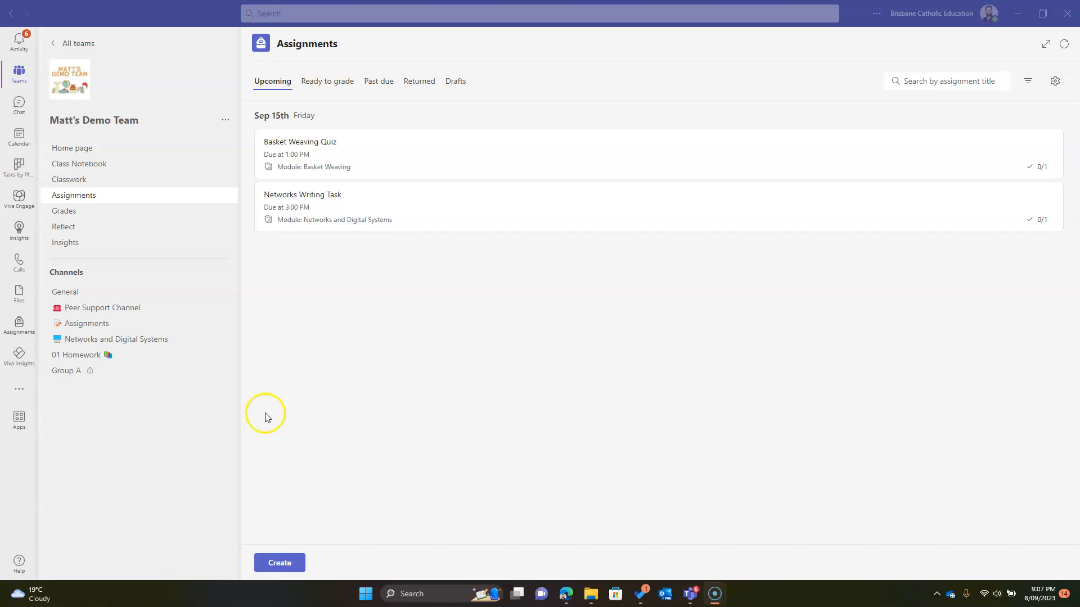
Create a new assignment from scratch and go to its title and instructions fields.
left_click(280, 563)
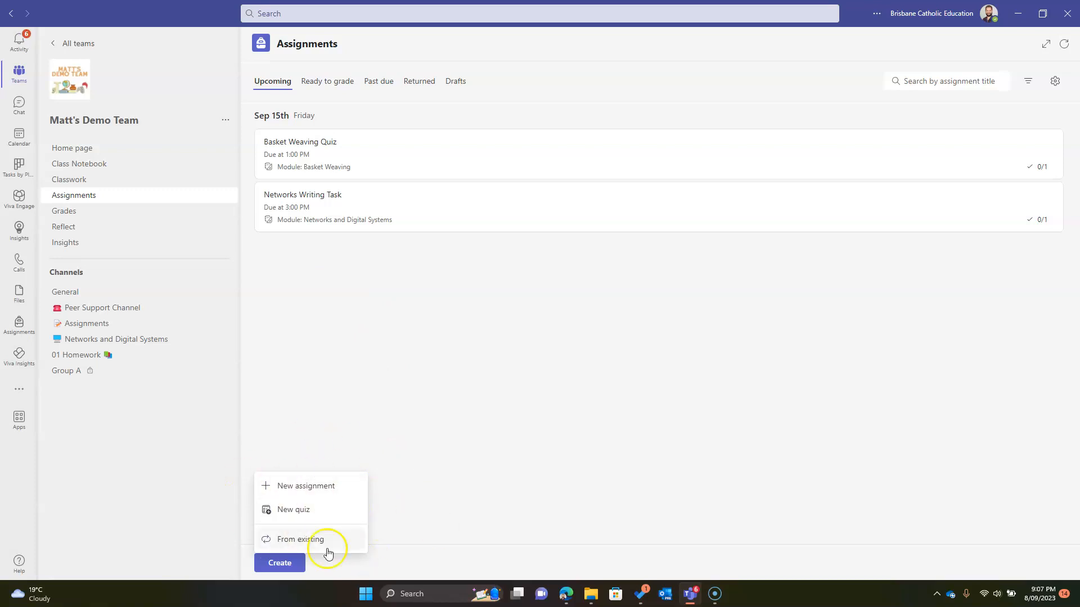
left_click(323, 487)
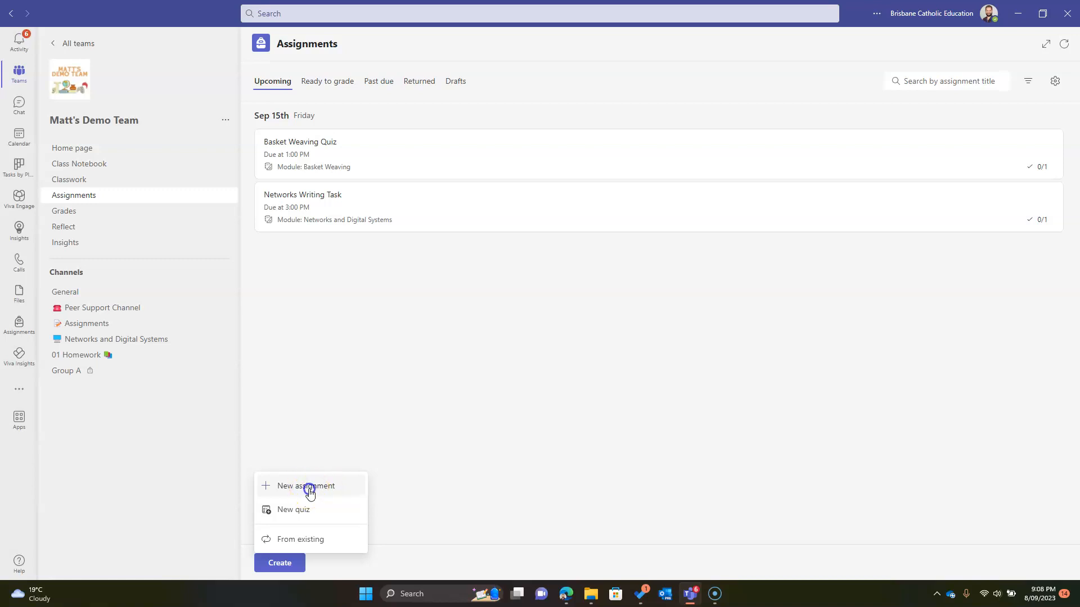
left_click(376, 107)
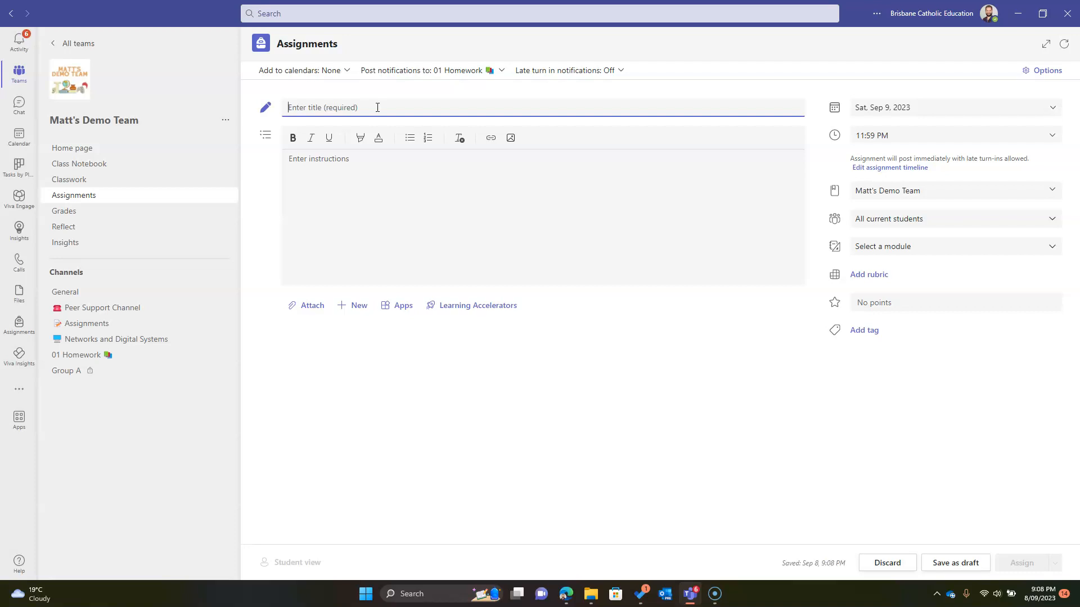
left_click(365, 109)
left_click(356, 203)
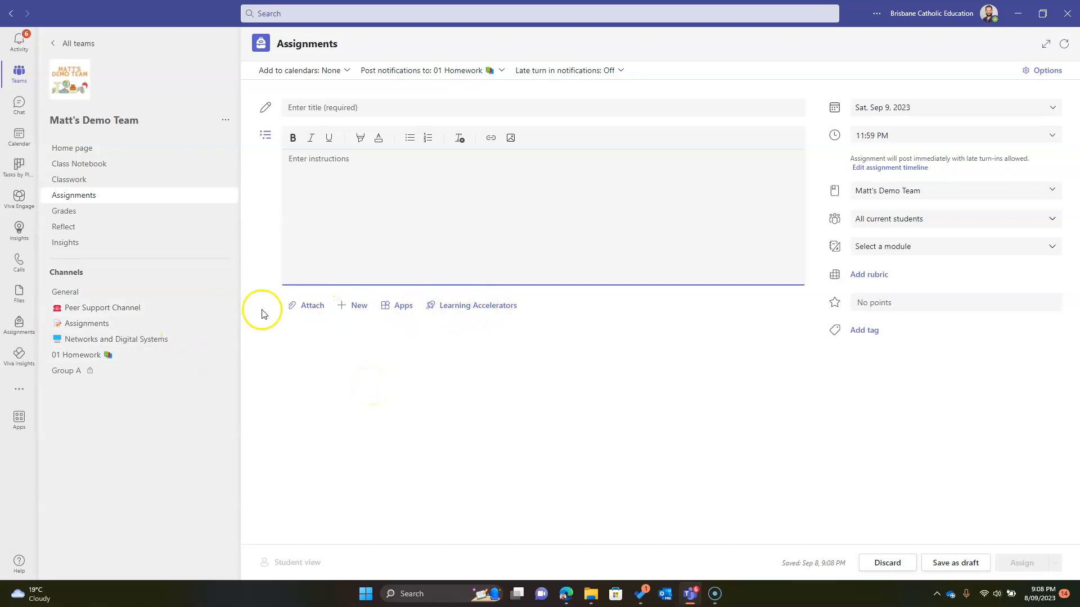
Attach the file "a sample assignment.docx" to the assignment by uploading it from this device.
left_click(316, 308)
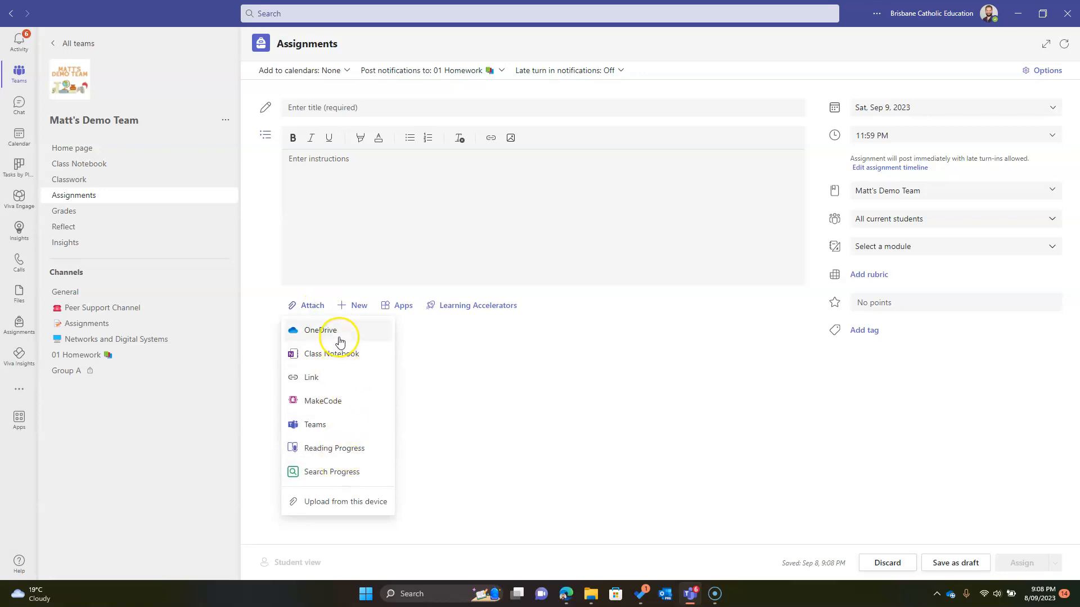
left_click(334, 509)
double_click(170, 124)
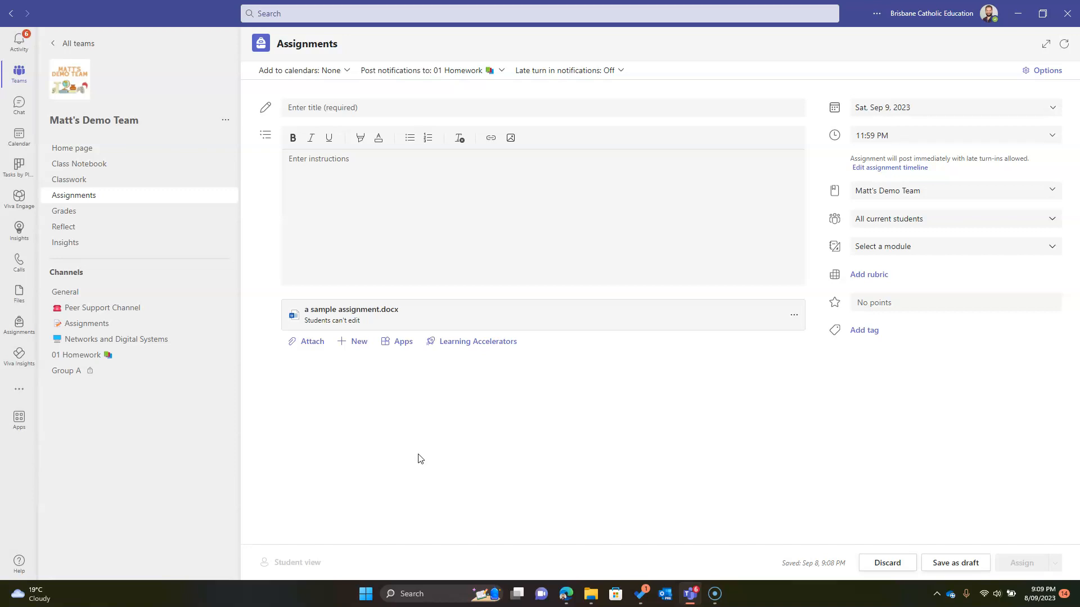
Set the attached sample assignment document so that students edit their own copy, and check its remaining file options.
left_click(794, 316)
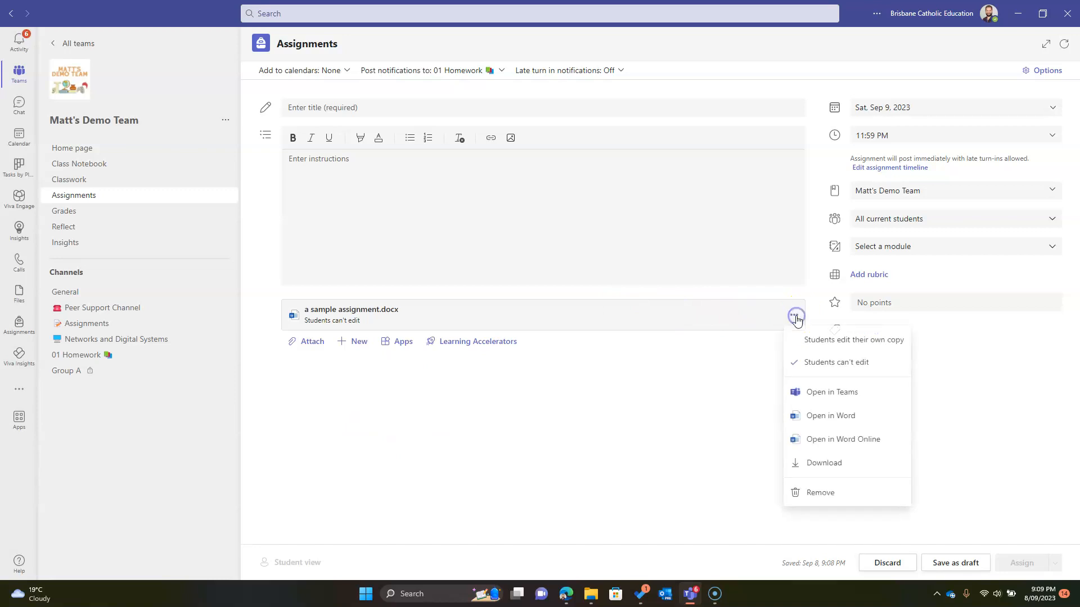
left_click(843, 341)
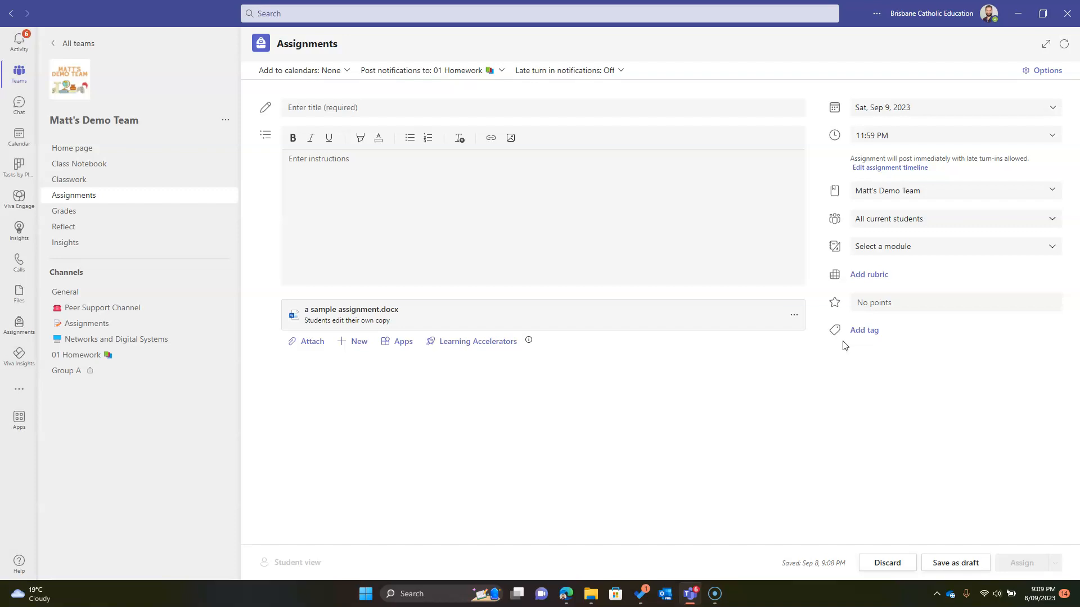
left_click(793, 314)
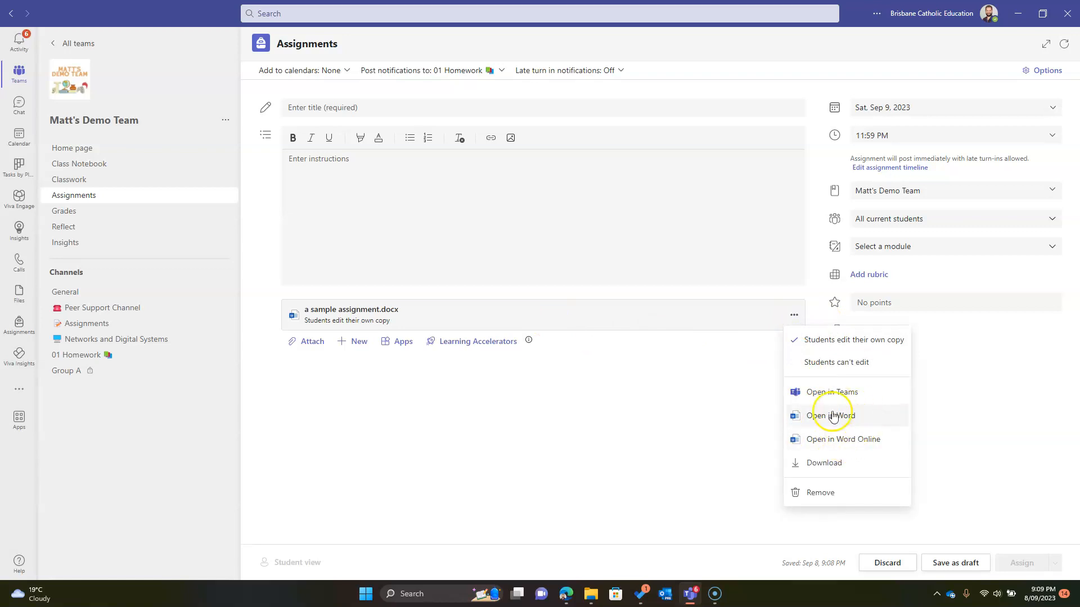
left_click(622, 439)
left_click(682, 406)
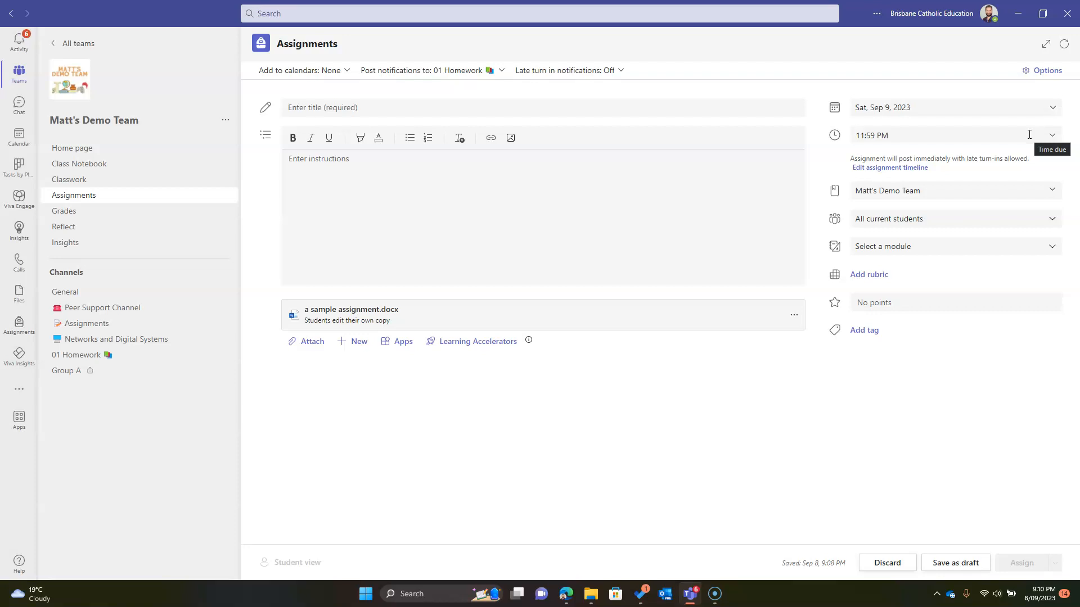
Assign the work to all current and future students of the team.
left_click(1052, 191)
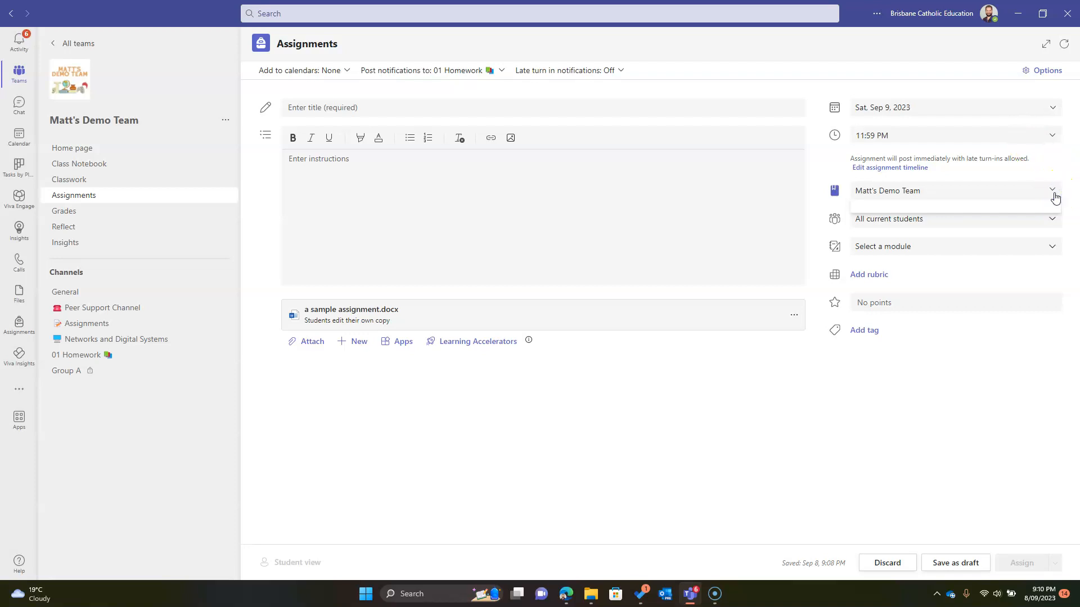
left_click(1048, 223)
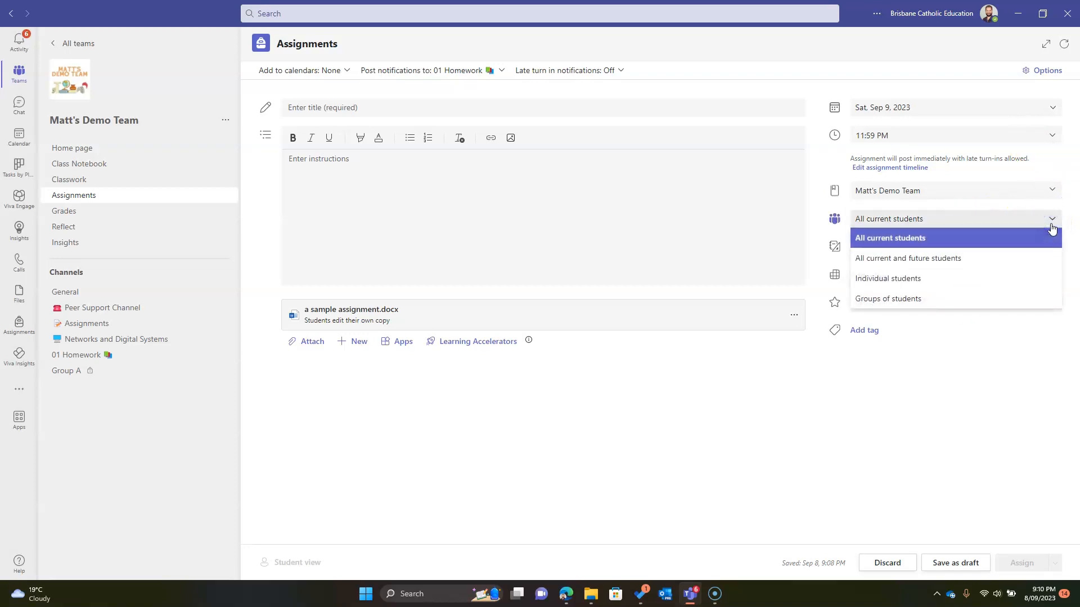
left_click(956, 258)
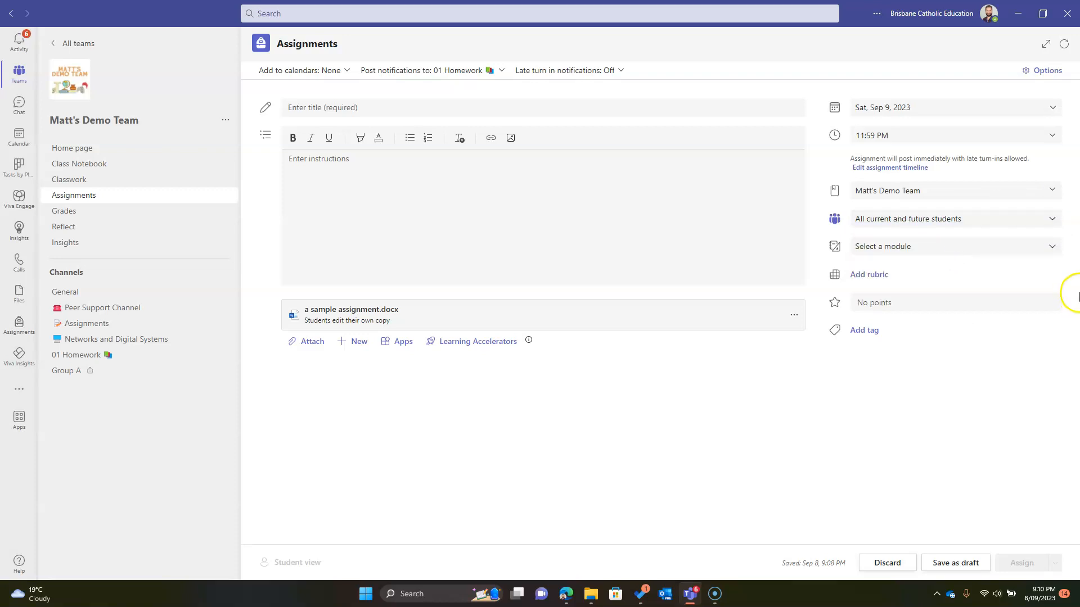
Examine the module, rubric, points and tag choices for the assignment without setting any of them.
left_click(1047, 253)
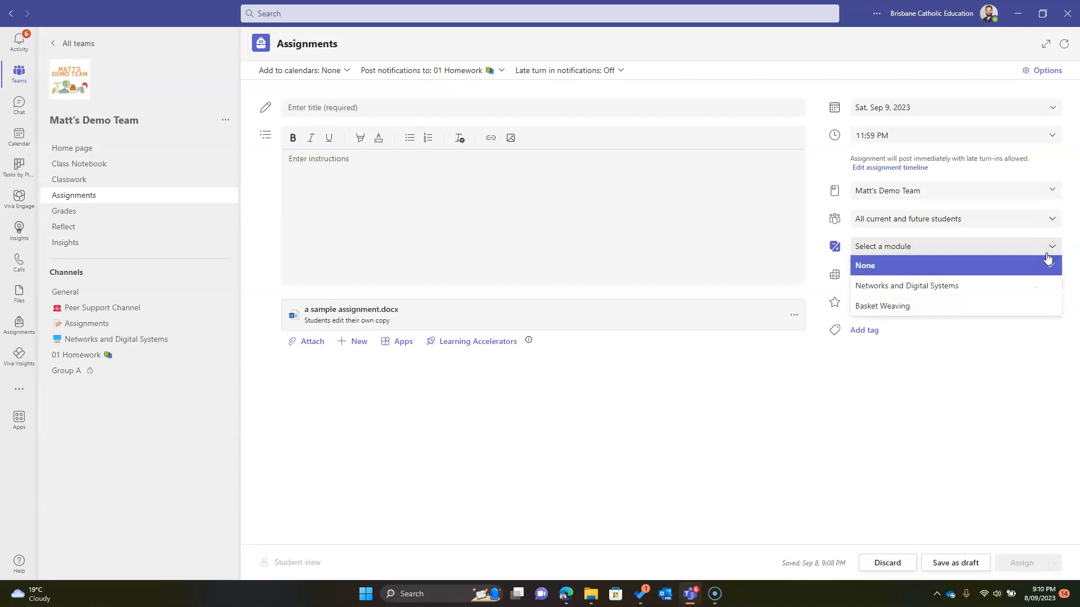
left_click(1049, 247)
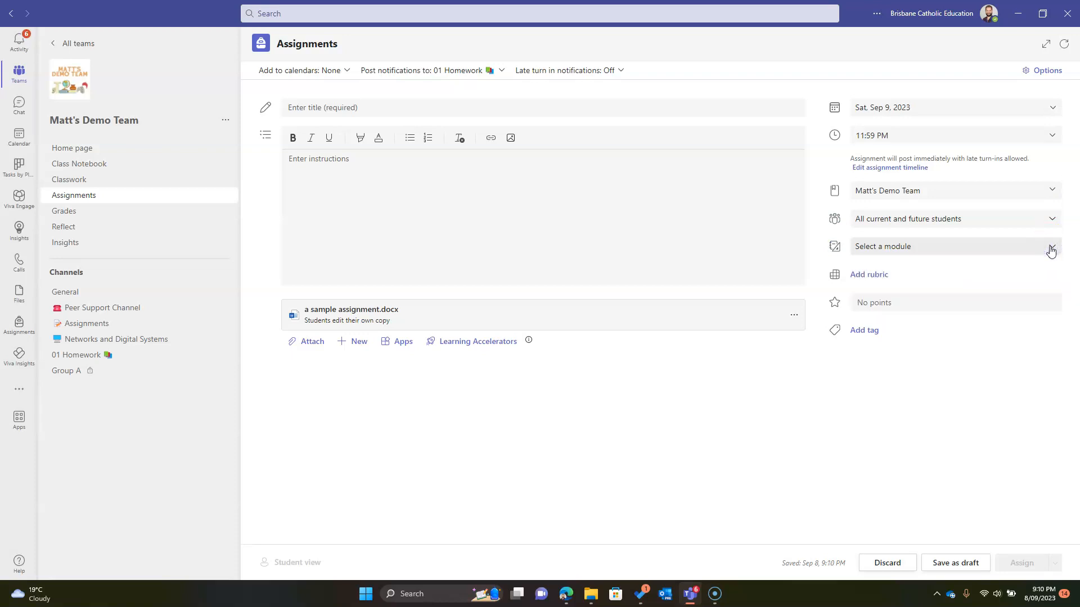
left_click(868, 276)
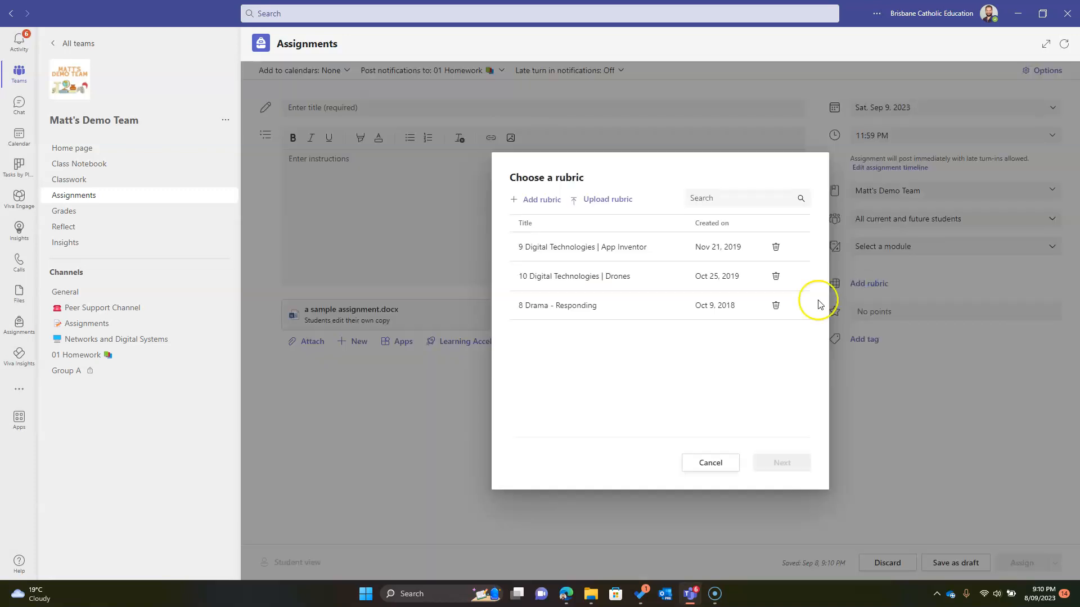
left_click(727, 464)
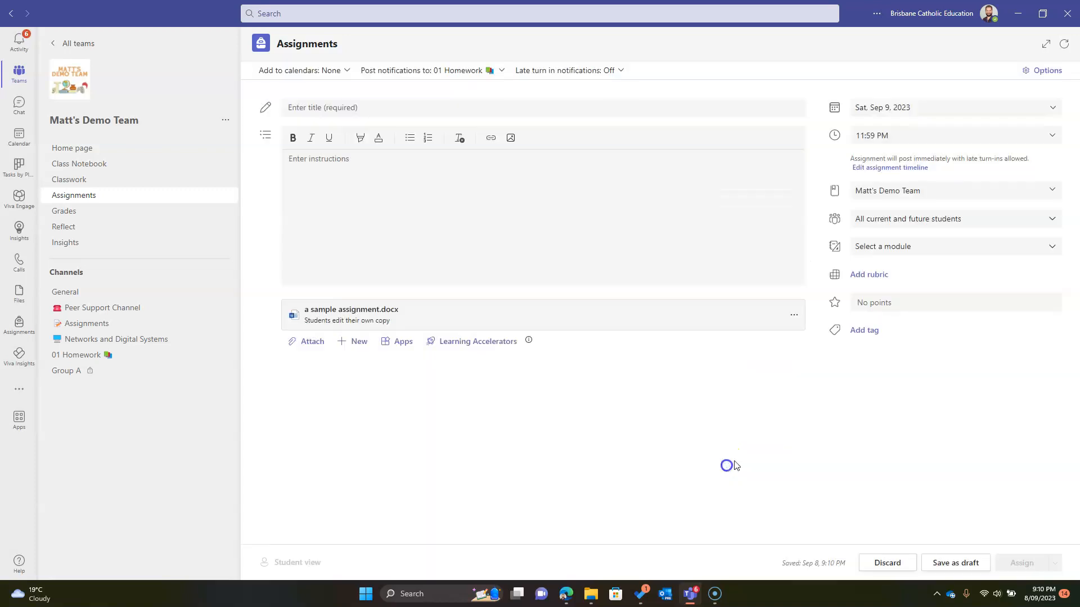
left_click(875, 302)
left_click(865, 400)
left_click(869, 337)
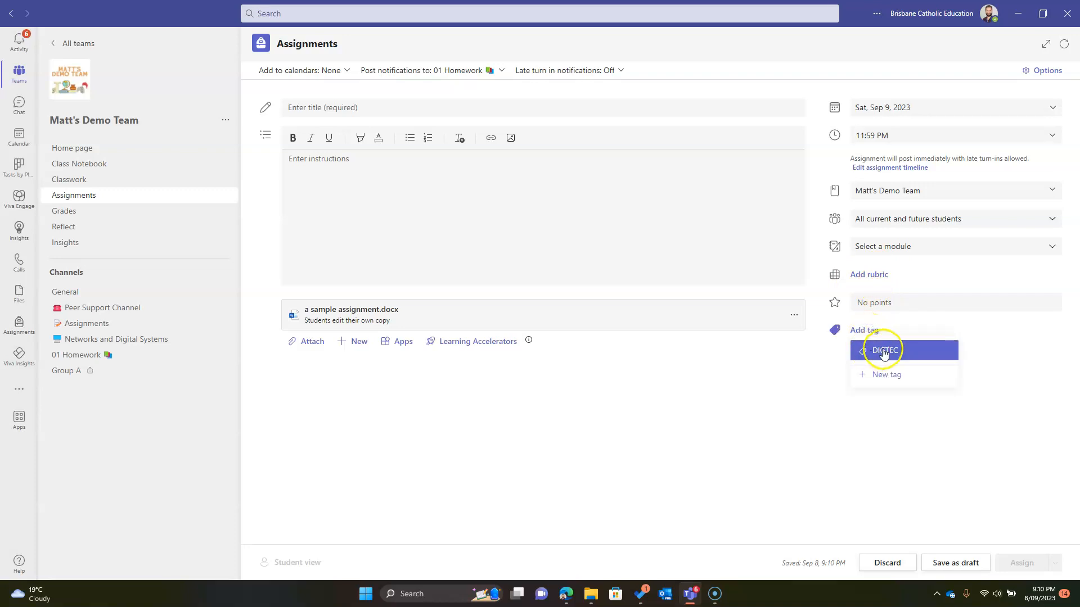
left_click(876, 445)
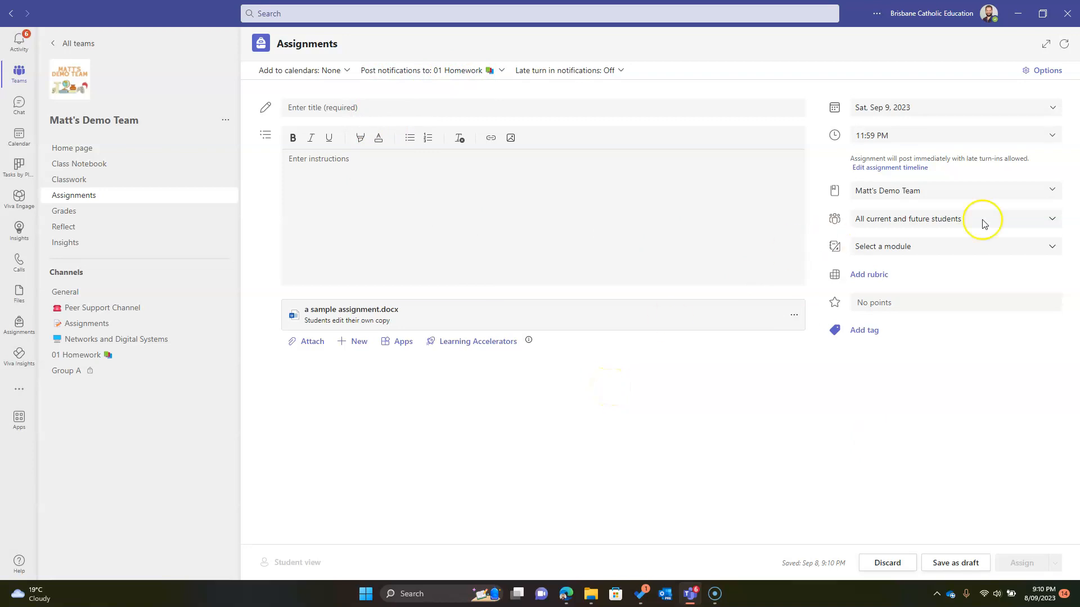
Try to turn on Turnitin document syncing in the assignment's options, and close the options.
left_click(1041, 69)
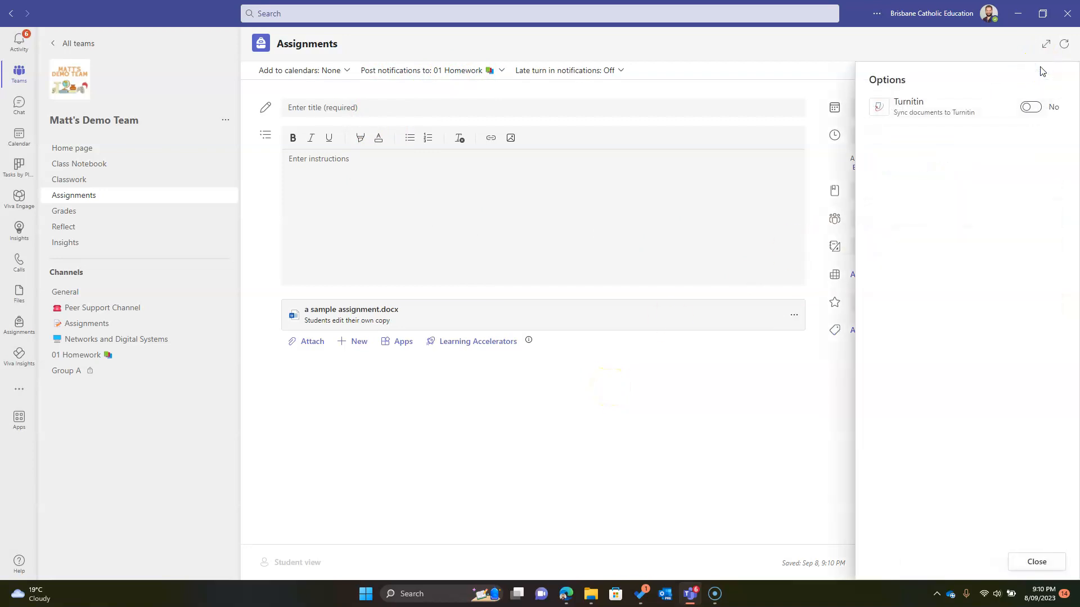
left_click(1030, 107)
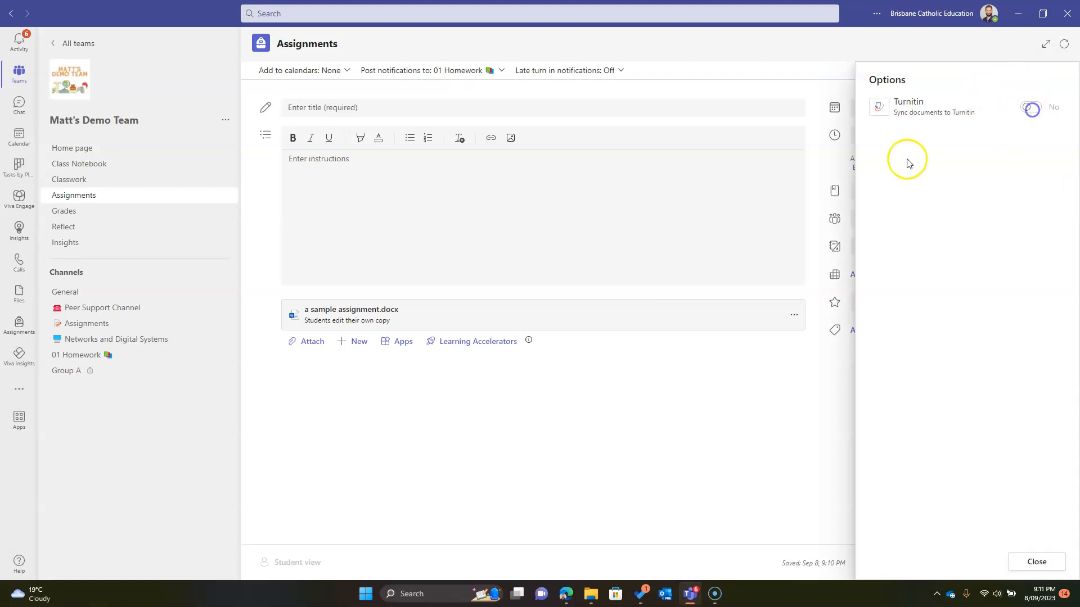
left_click(1038, 561)
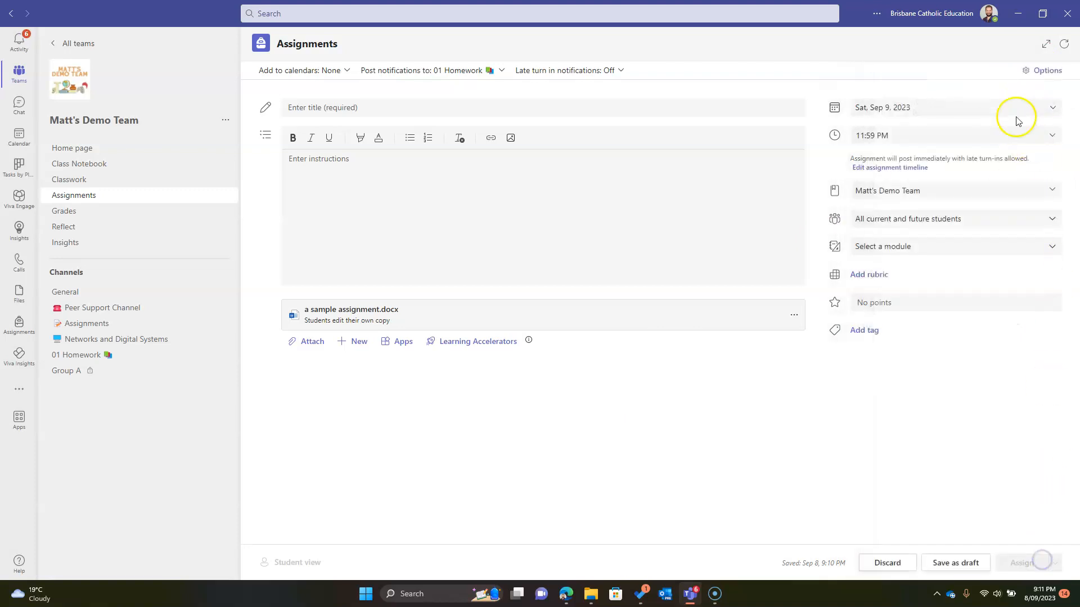
Set the assignment's notifications to post to the Assignments channel, after trying the Peer Support Channel.
left_click(449, 72)
left_click(431, 156)
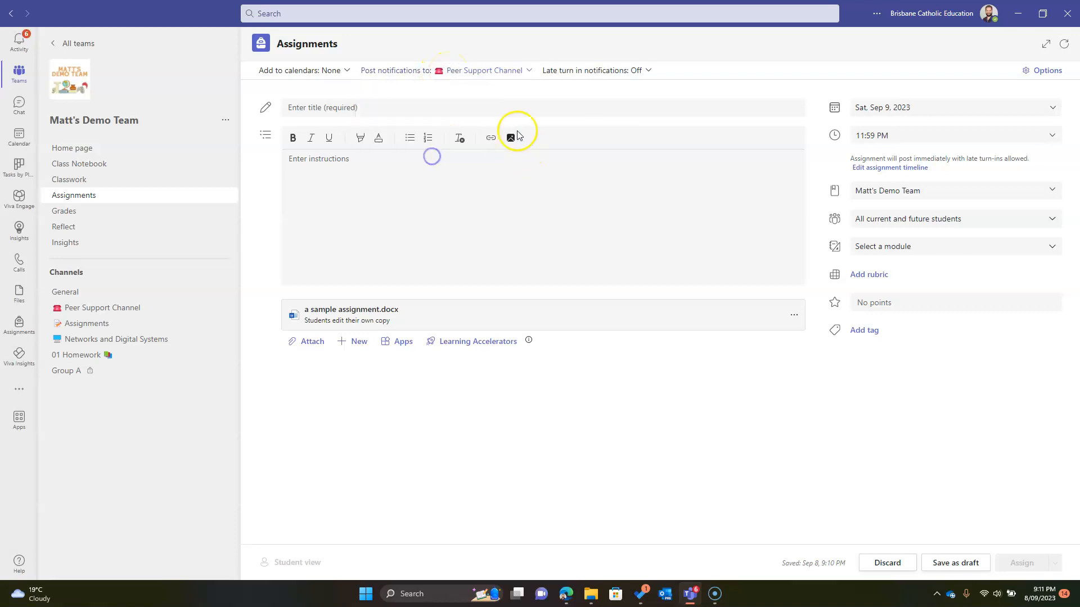
left_click(494, 71)
left_click(421, 171)
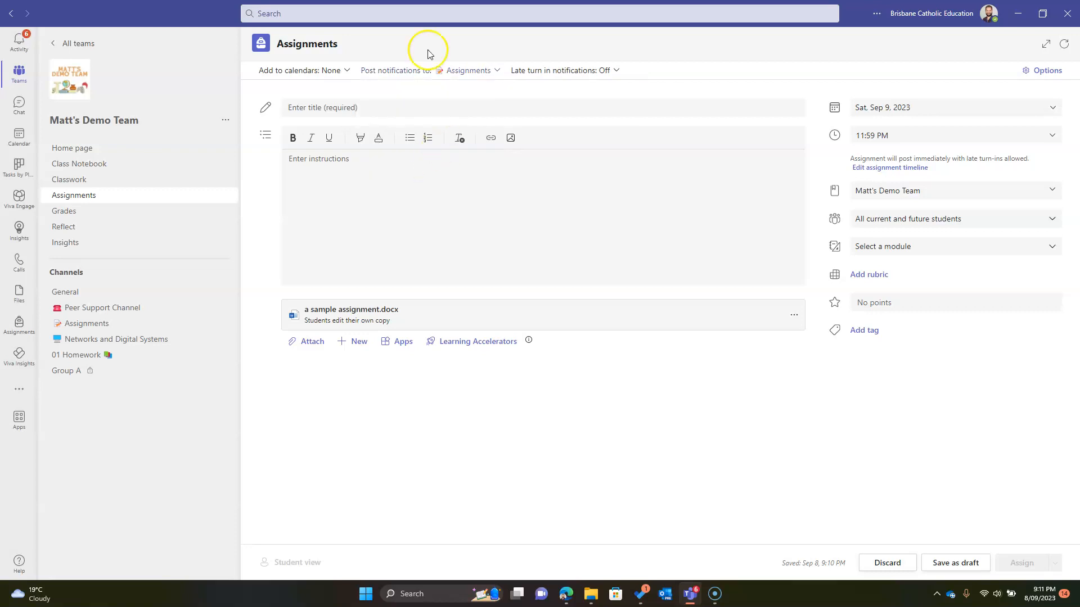
left_click(448, 72)
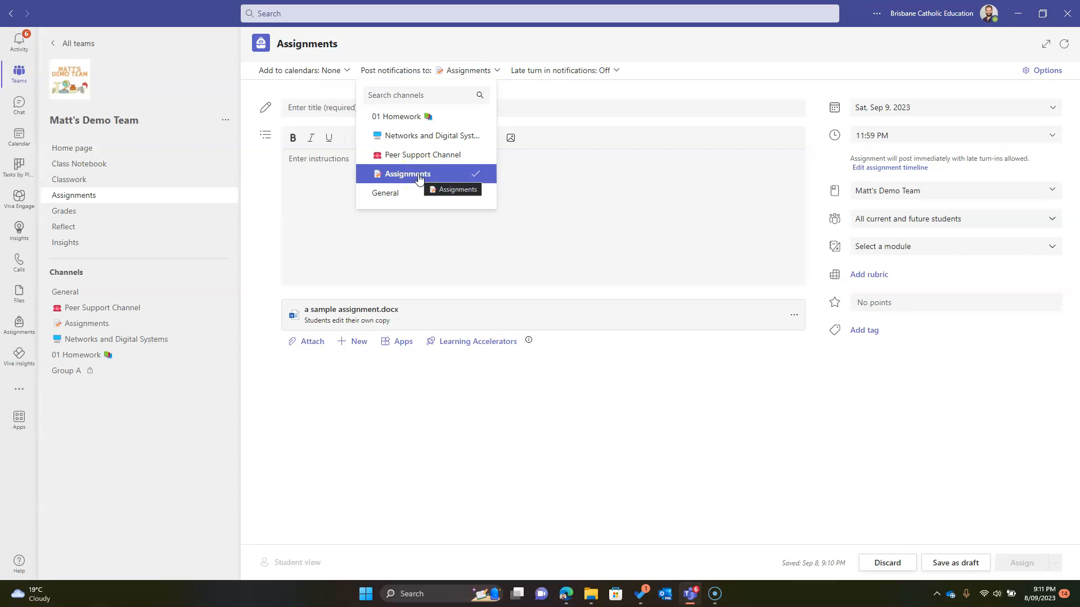
left_click(460, 73)
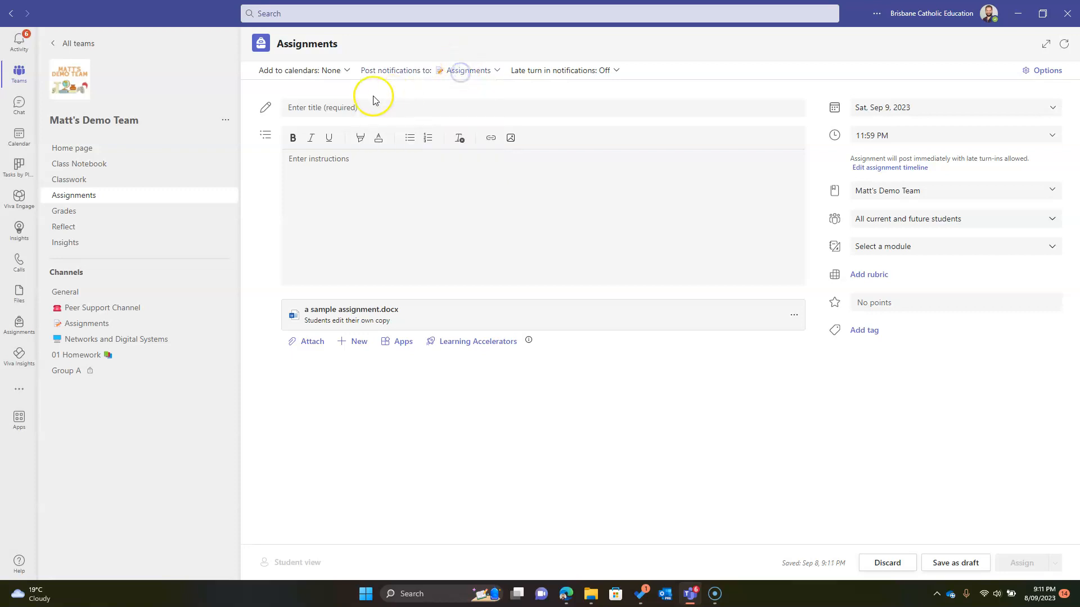
Add the assignment to the calendars of students only and keep late turn-in notifications off.
left_click(342, 73)
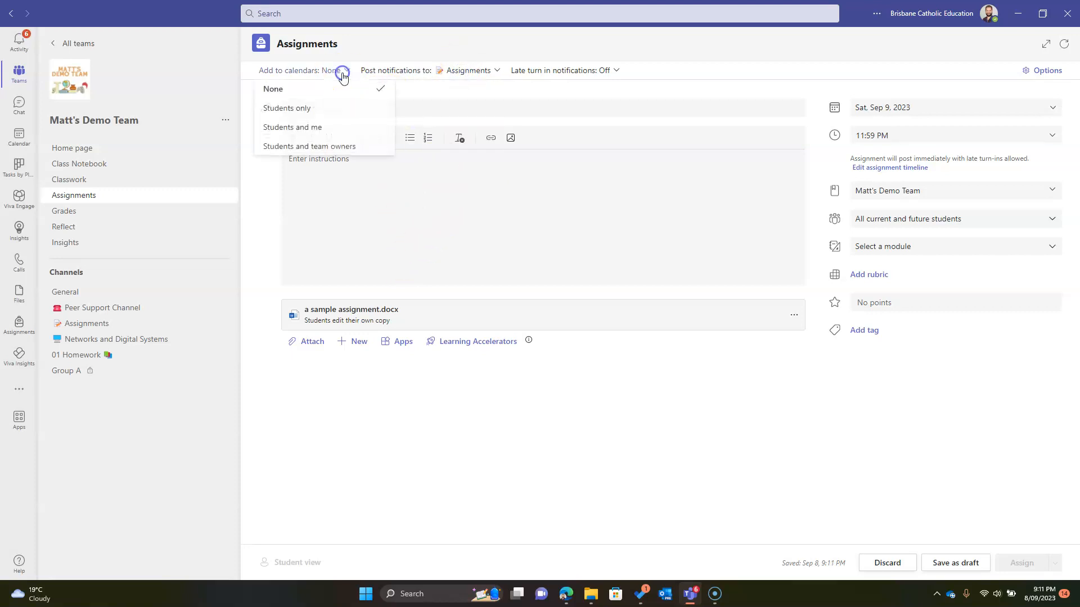
left_click(314, 107)
left_click(564, 71)
left_click(567, 88)
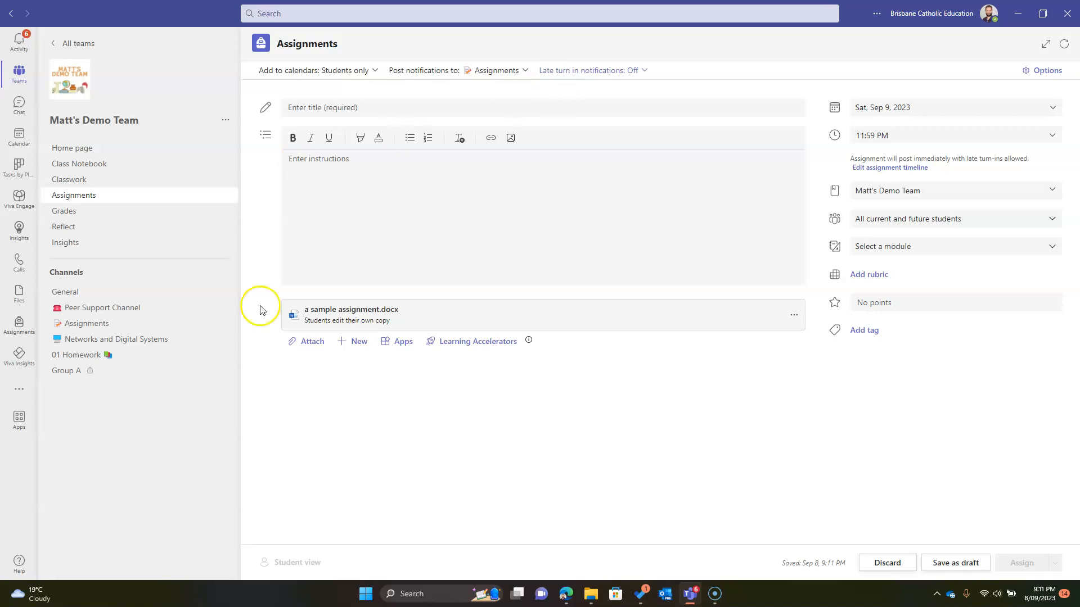
Review the new file types and the Learning Accelerators that can be added to the assignment.
left_click(350, 346)
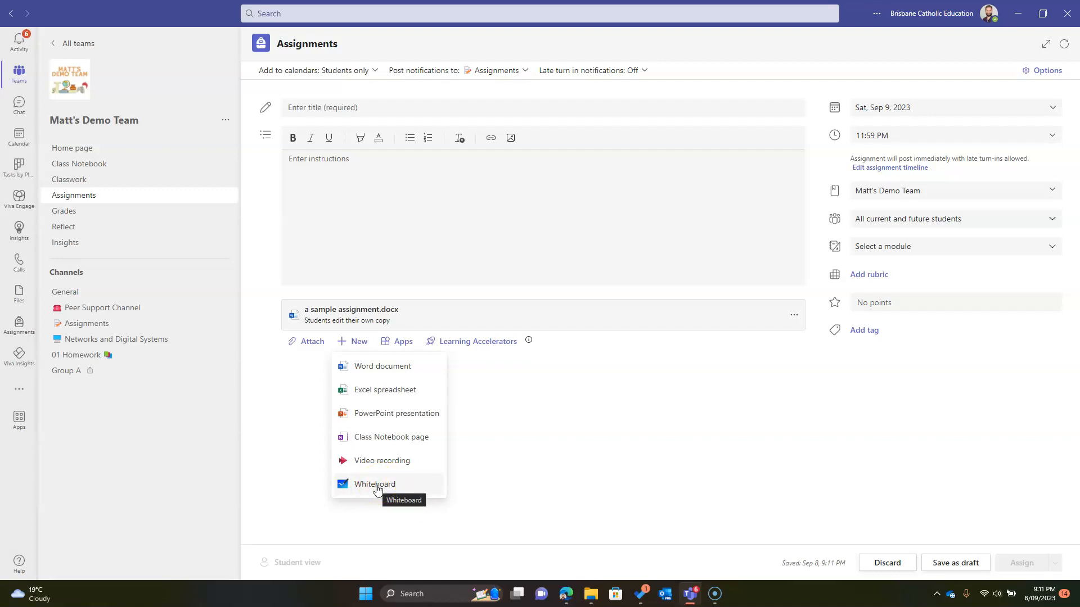
left_click(543, 427)
left_click(470, 343)
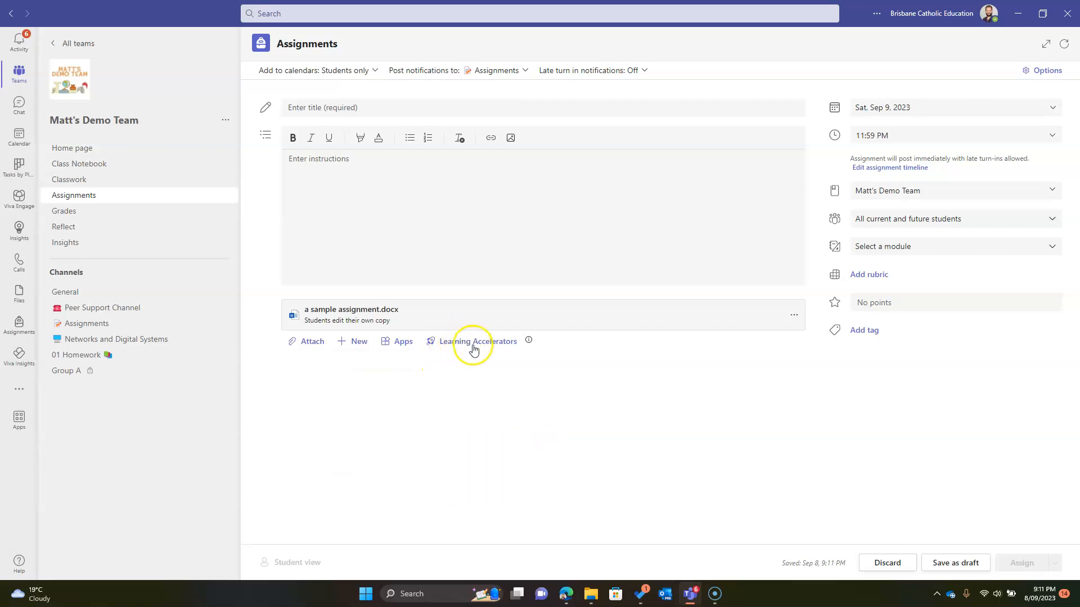
left_click(482, 415)
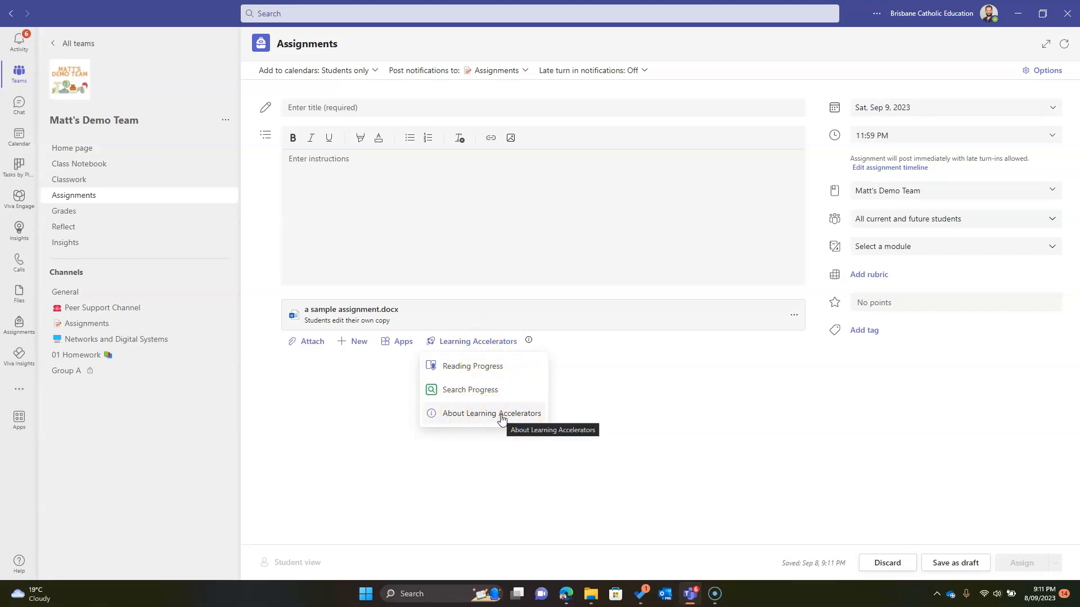
left_click(643, 448)
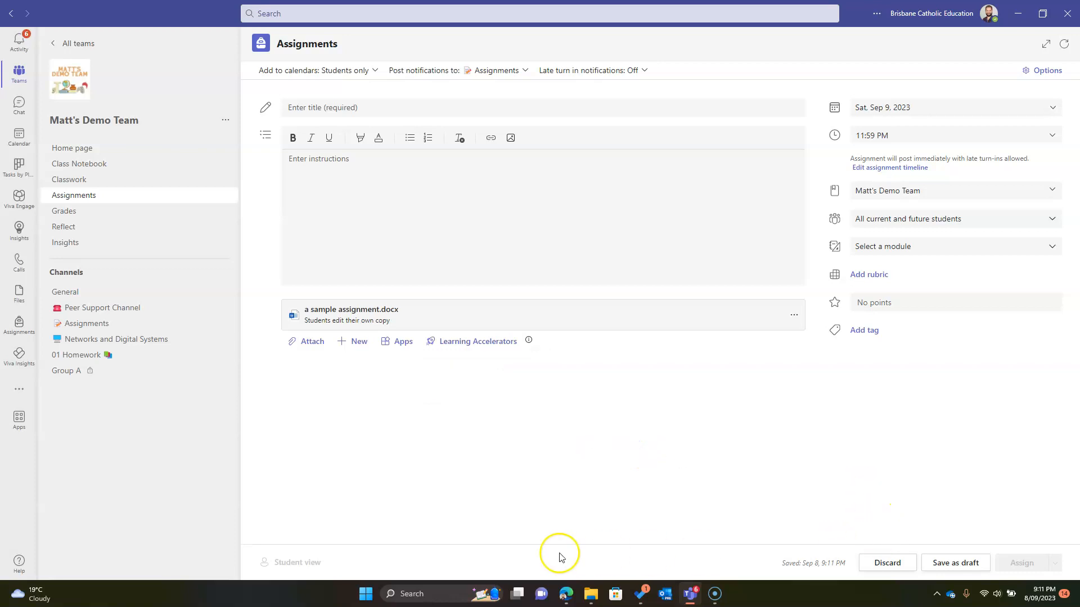
Title the assignment "SS" and preview it in student view, including the attached document's file options.
left_click(350, 108)
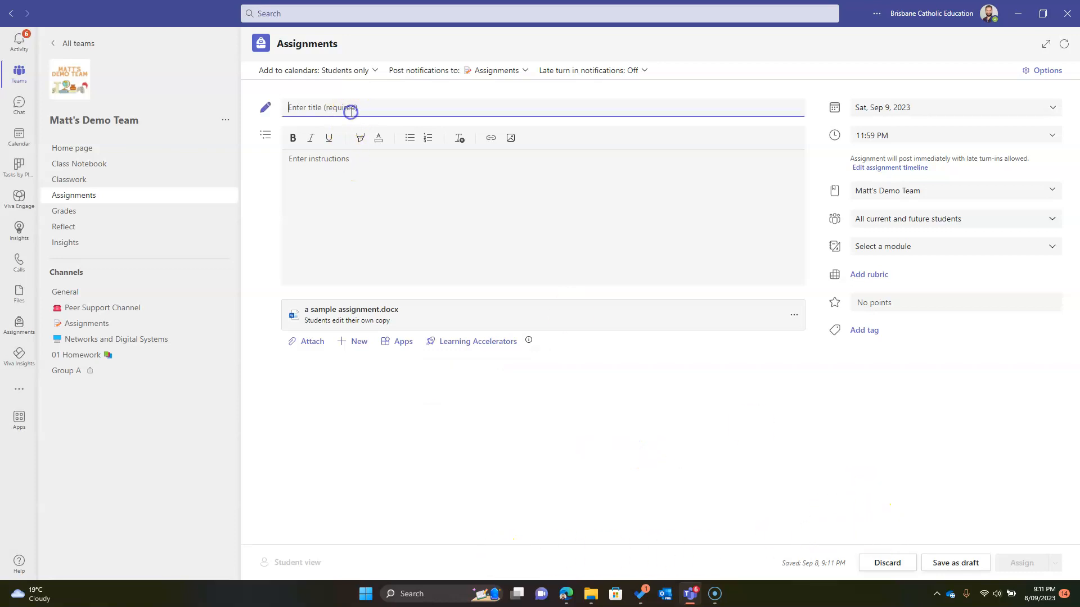
type("a")
left_click(302, 560)
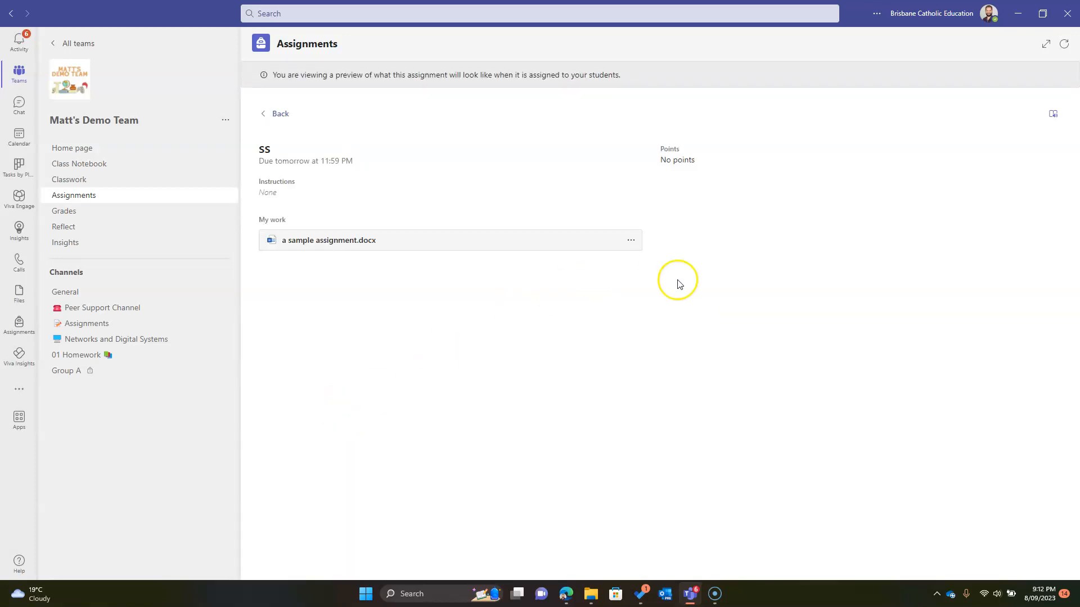
left_click(630, 239)
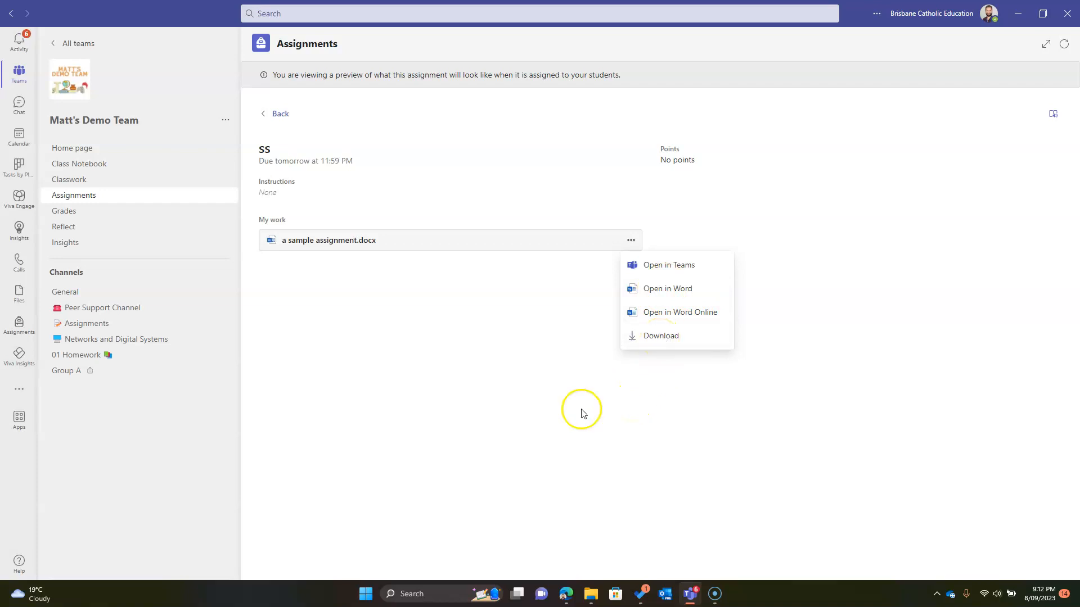
Leave the student preview and open the Networks Writing Task from the team's upcoming assignments.
left_click(569, 425)
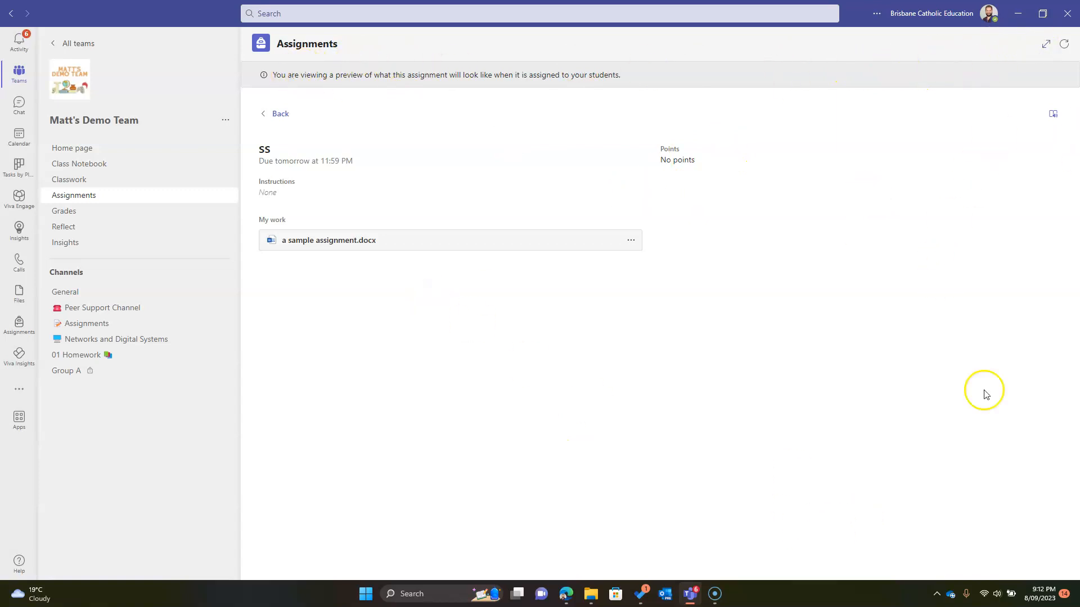
left_click(92, 200)
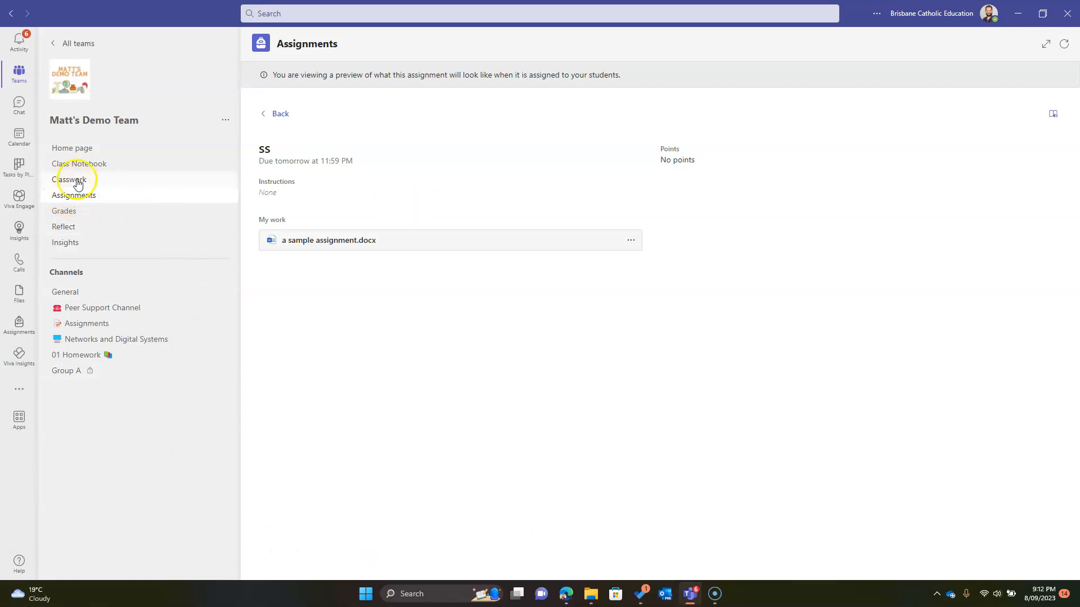
left_click(77, 183)
left_click(72, 200)
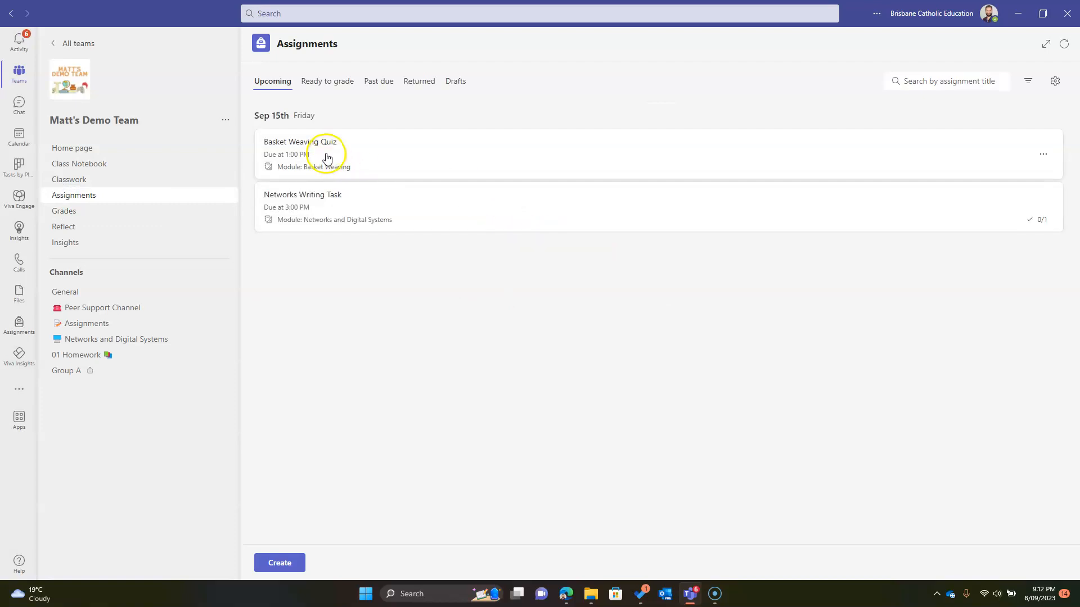
left_click(325, 200)
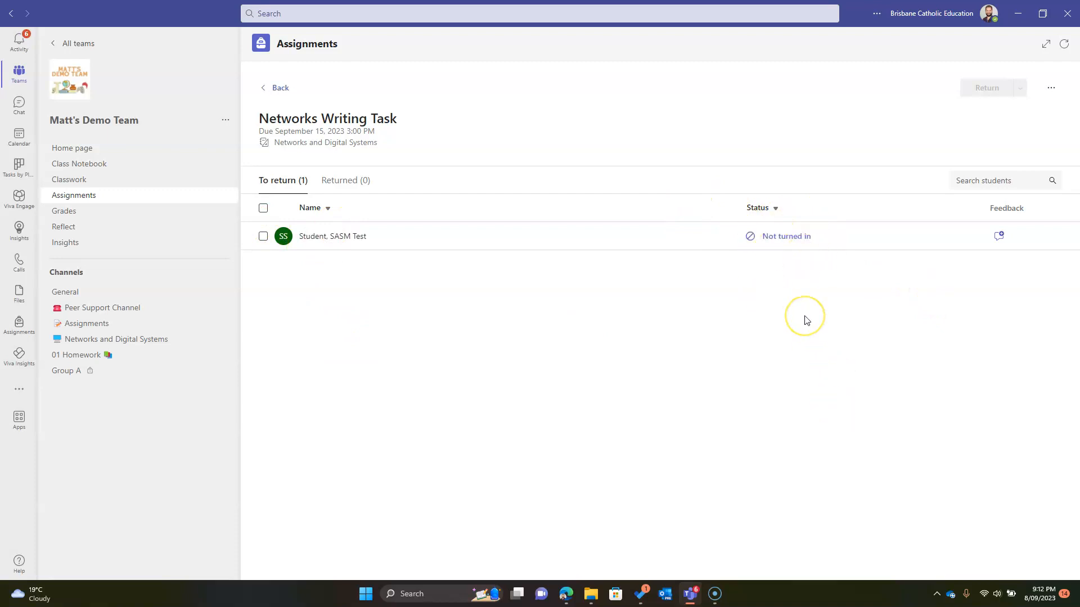
View the test student's document and feedback options for the Networks Writing Task, and return to the student list.
left_click(785, 241)
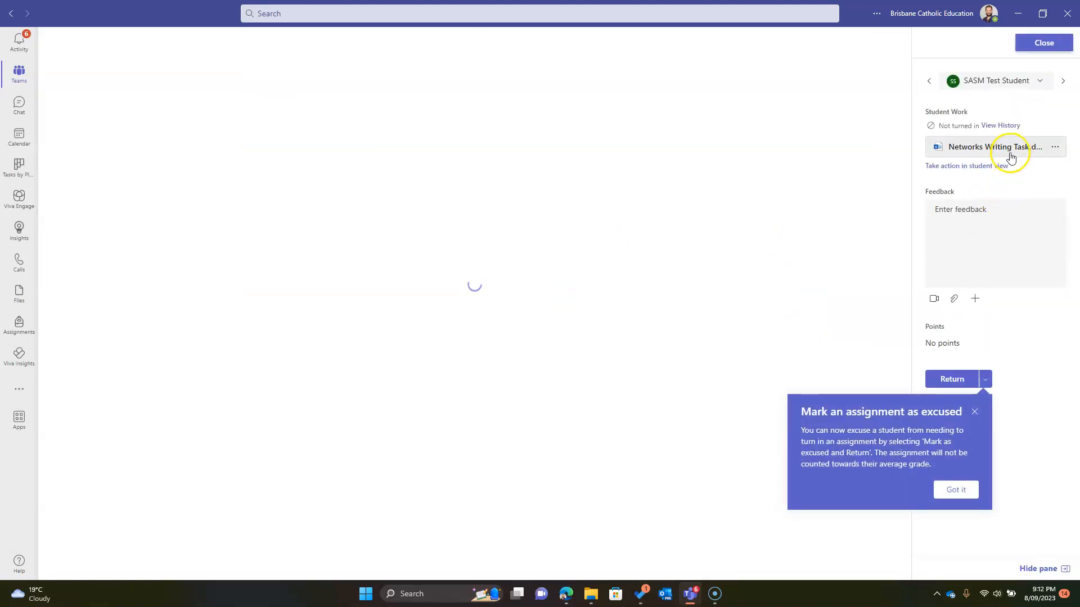
left_click(956, 491)
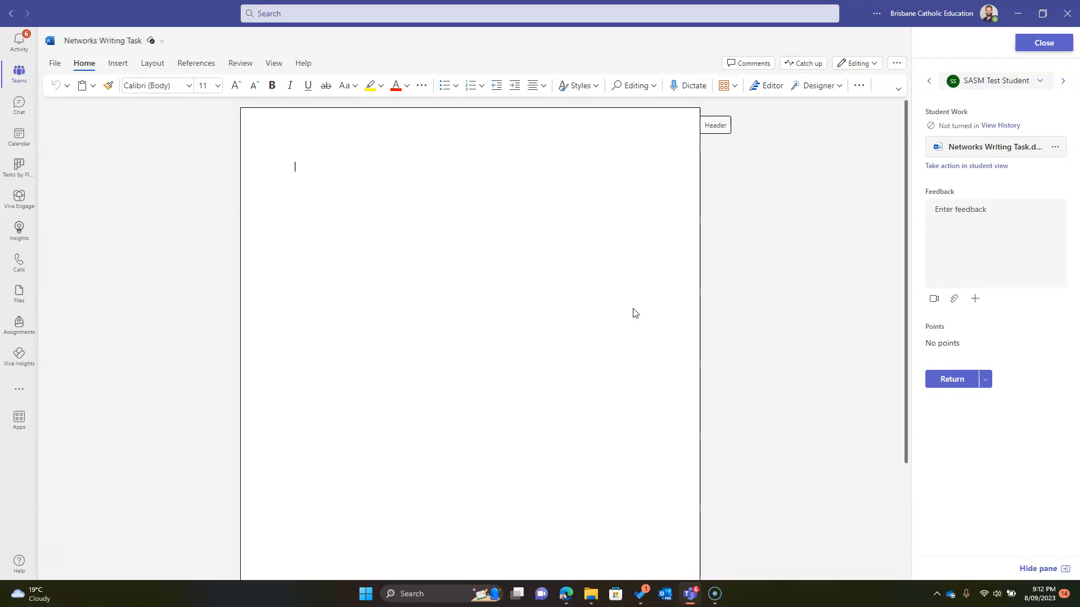
left_click(1040, 49)
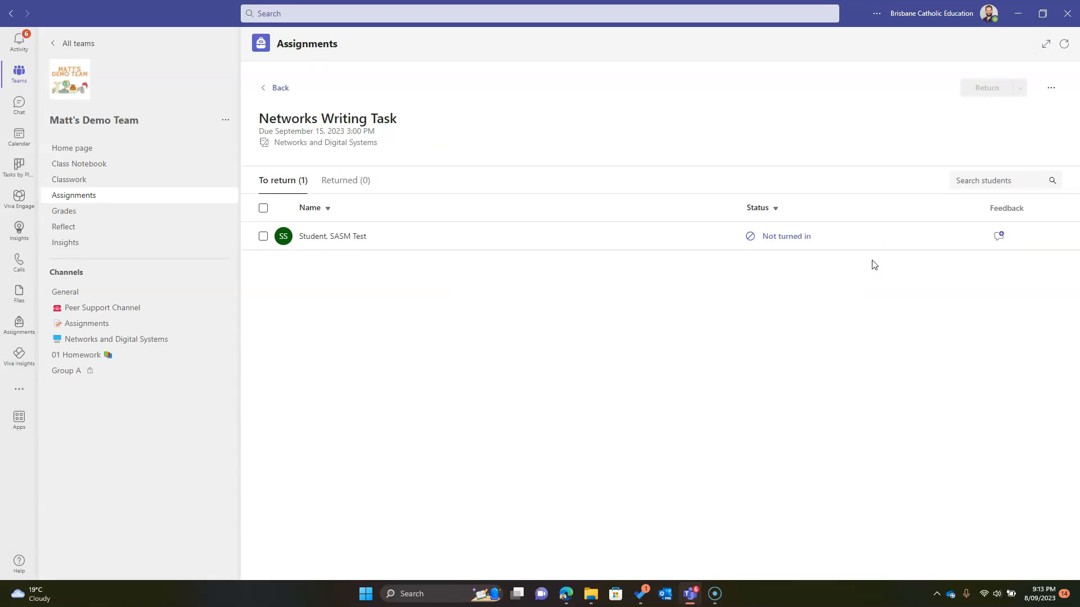
left_click(781, 338)
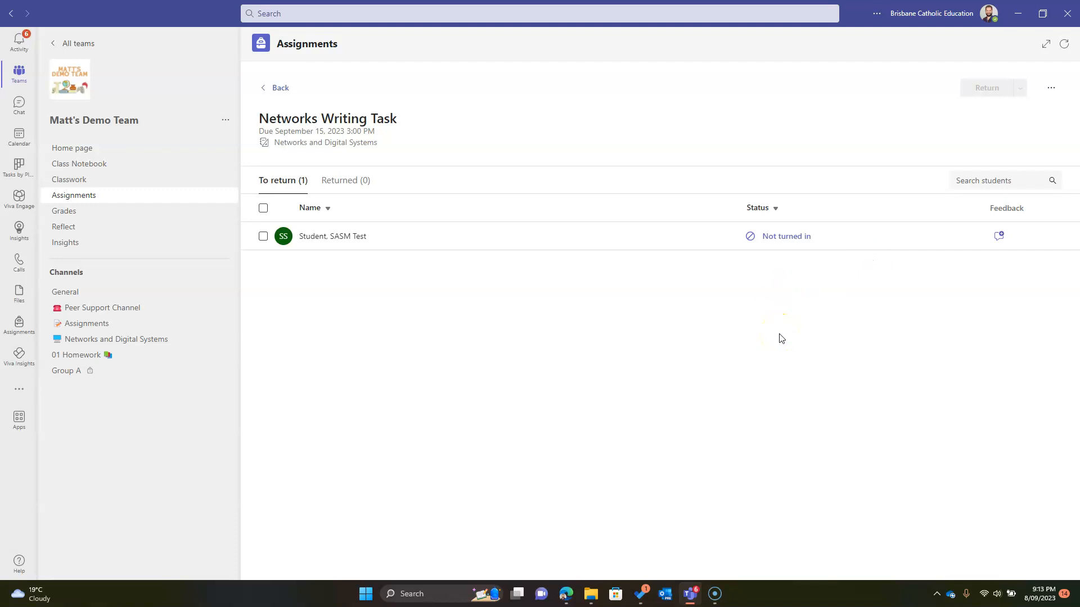